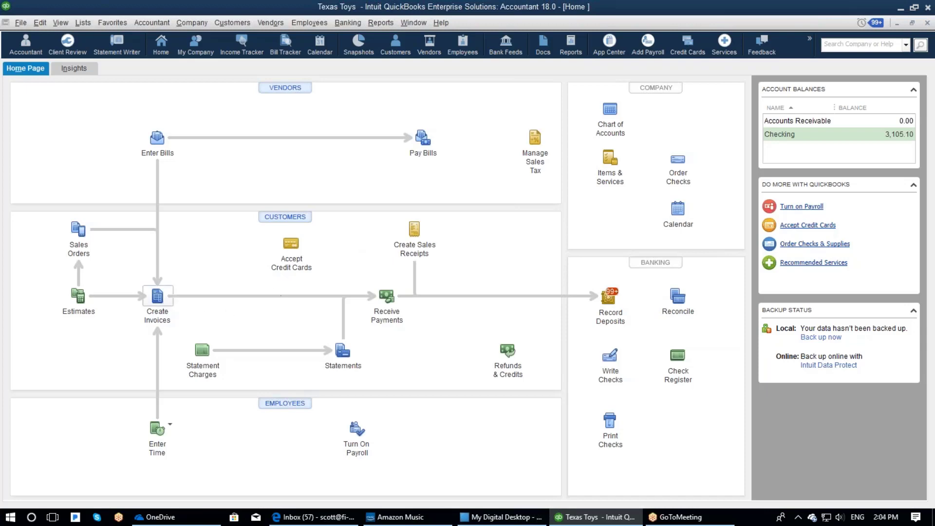
- Create and save invoice 279 for the existing customer: 3 YoYo at 5.00, 16.24 with tax
click(157, 294)
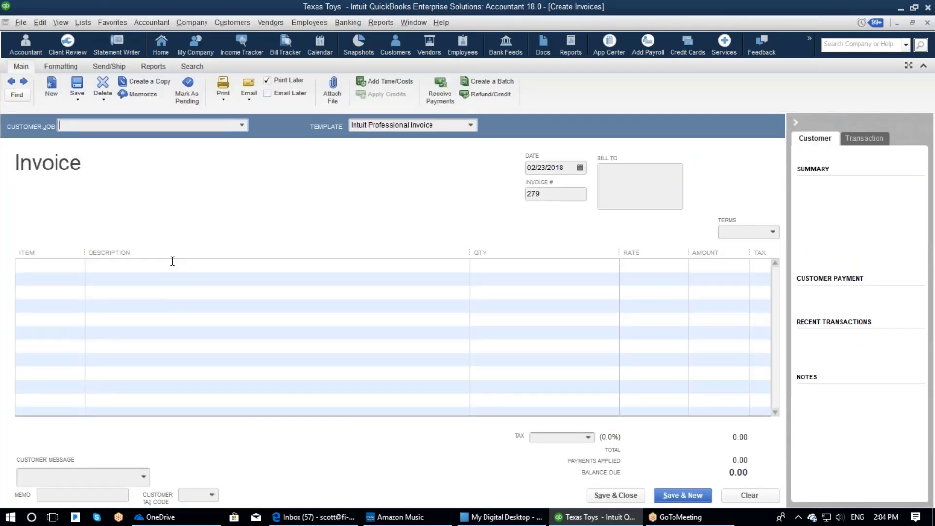
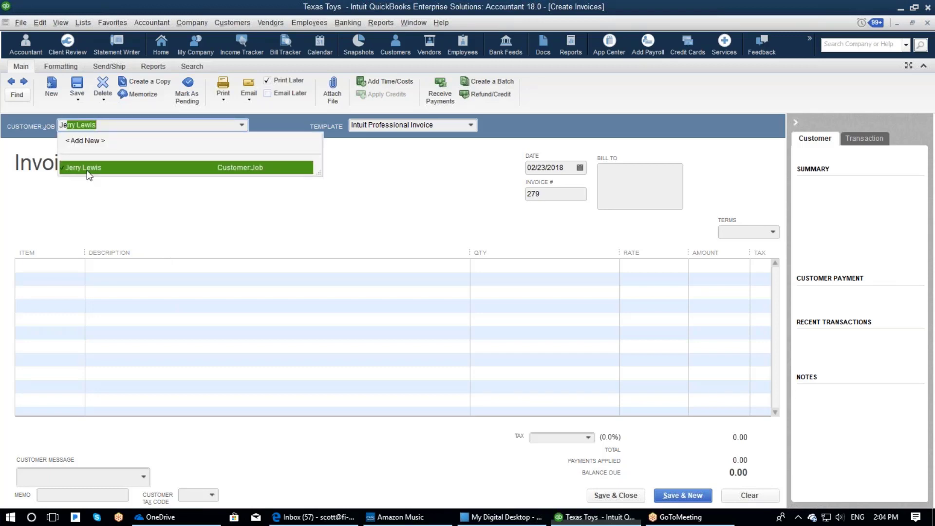
click(87, 170)
click(78, 264)
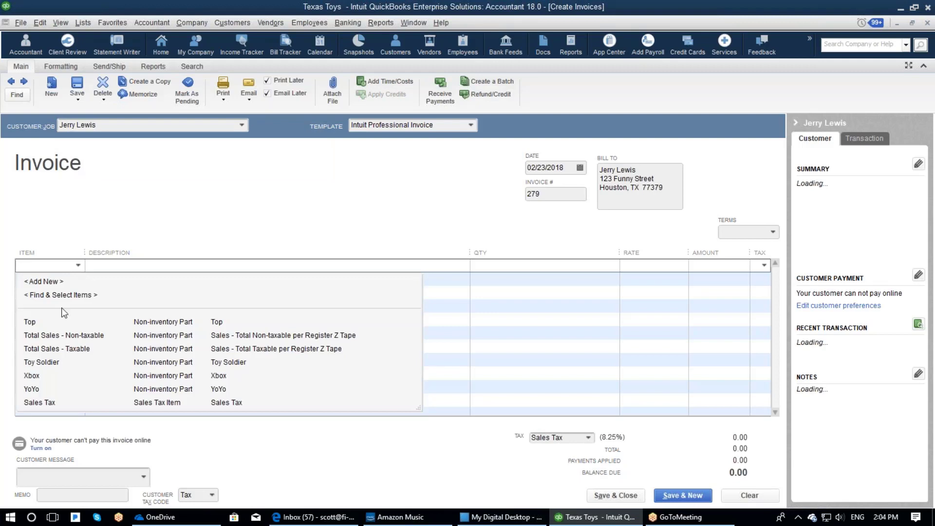
click(32, 389)
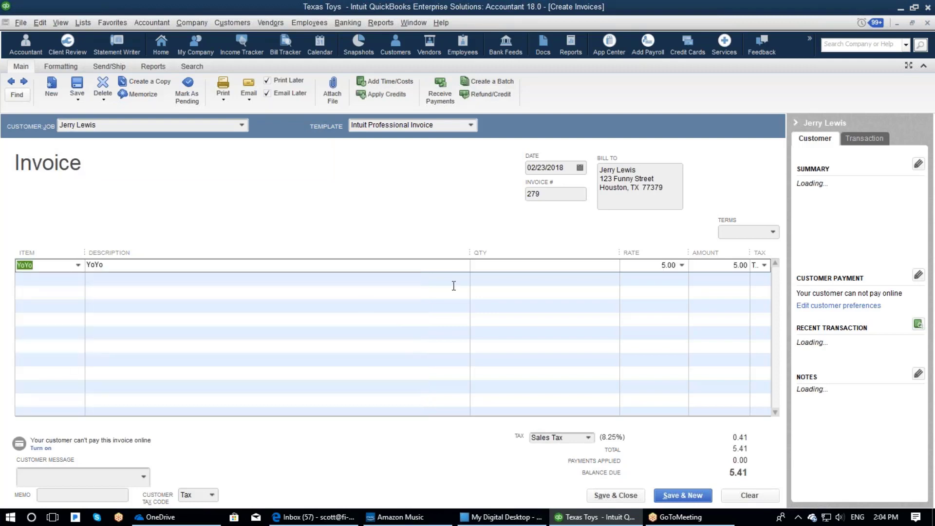
click(477, 267)
text(3)
key(Tab)
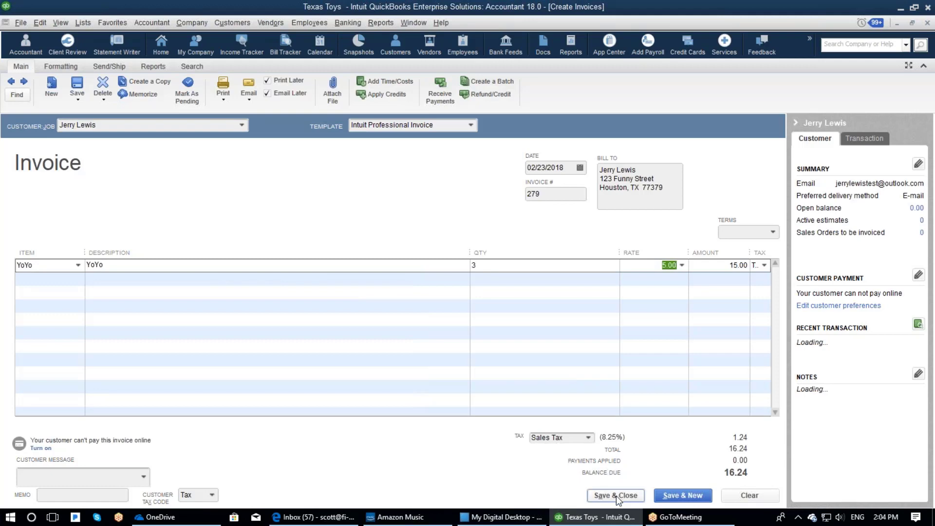
click(616, 495)
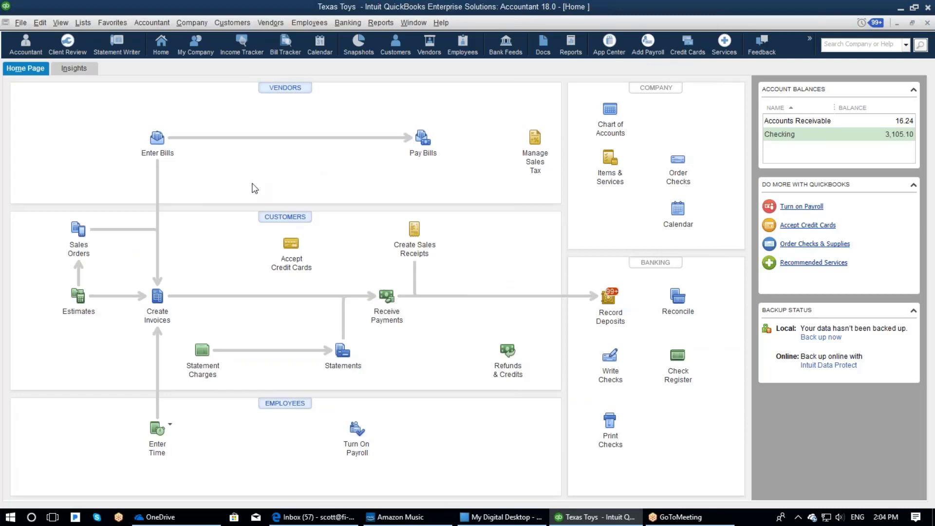
- Launch Customers > Fi-Soft Merchant Edition SP > E-Mail Invoice and bring its window forward
click(231, 24)
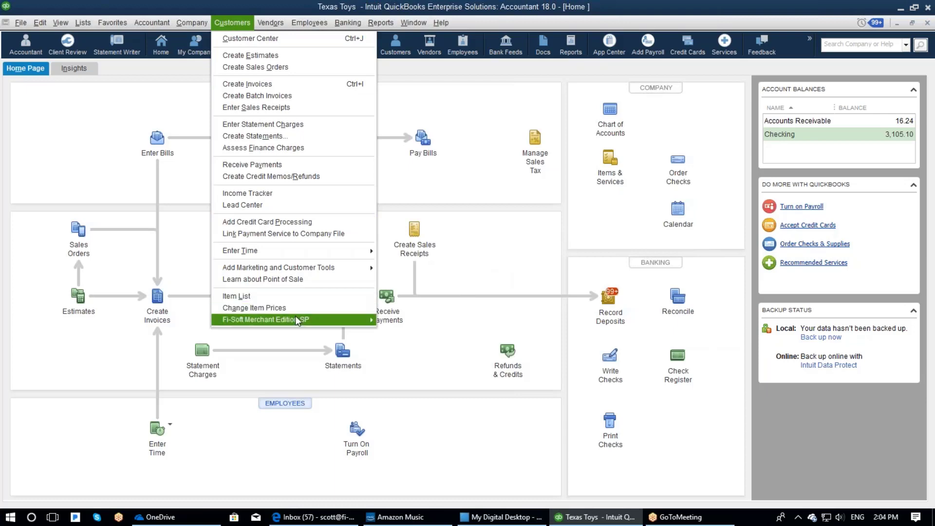
mouse_move(297, 321)
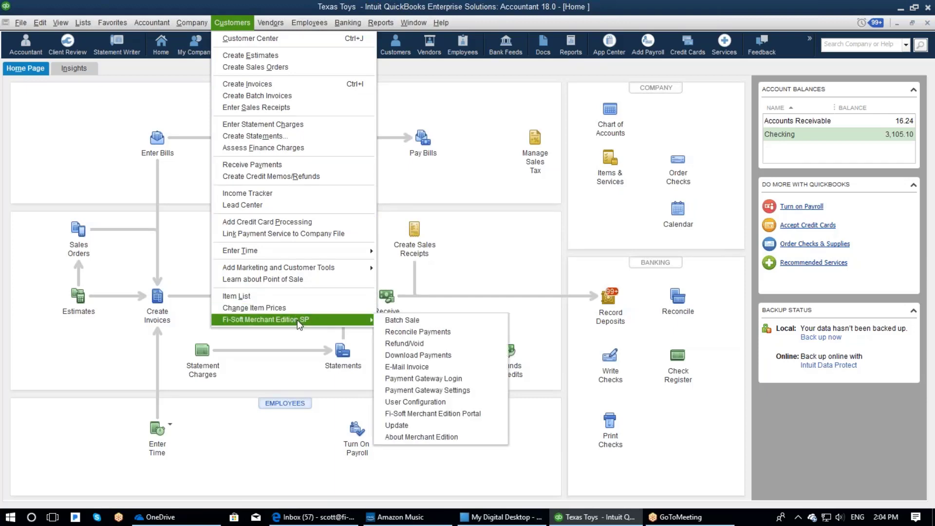
click(433, 365)
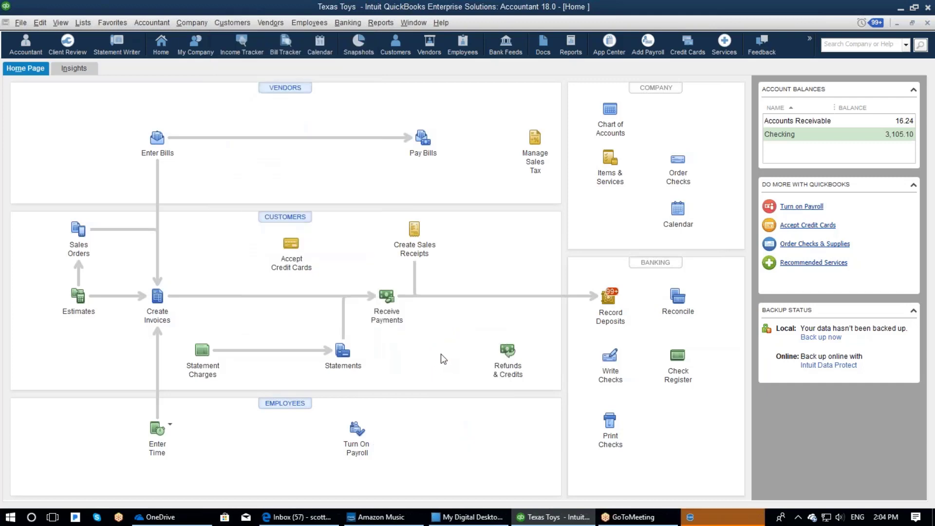
click(709, 519)
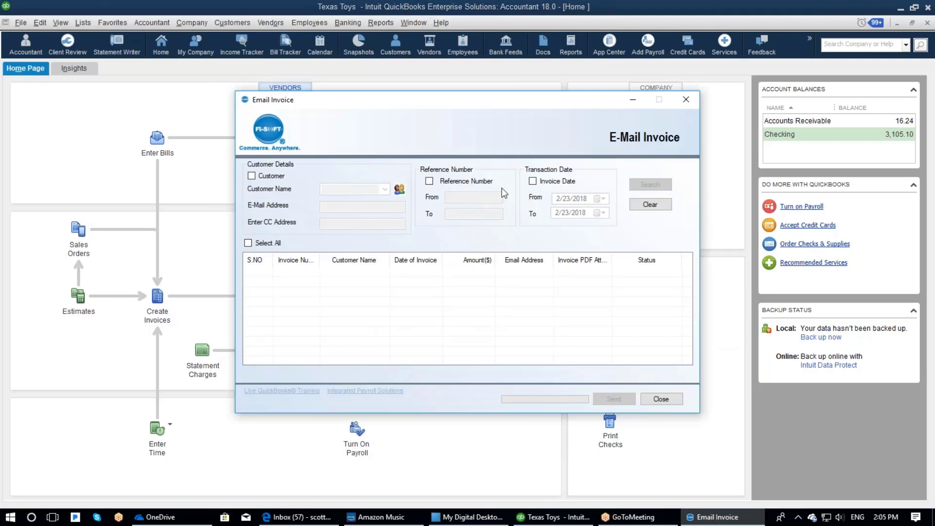
- Search invoices by Invoice Date 2/23/2018 to list invoice 279 for 16.24
click(536, 183)
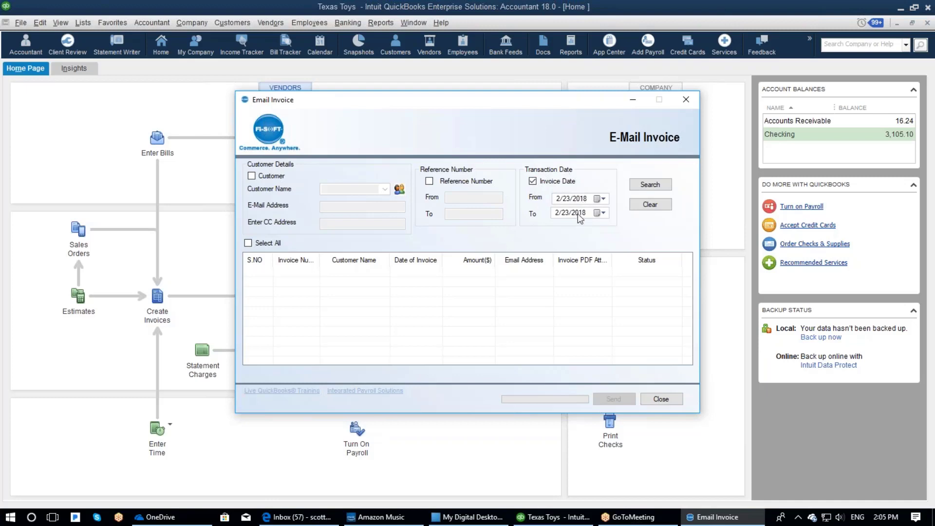
click(642, 186)
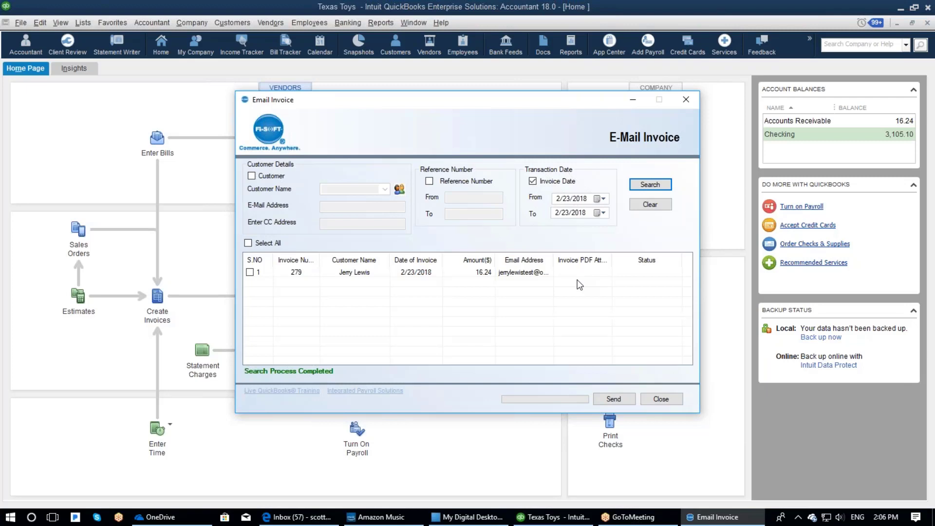
- Send invoice 279 by e-mail, then close the E-Mail Invoice window and confirm
click(250, 272)
click(615, 398)
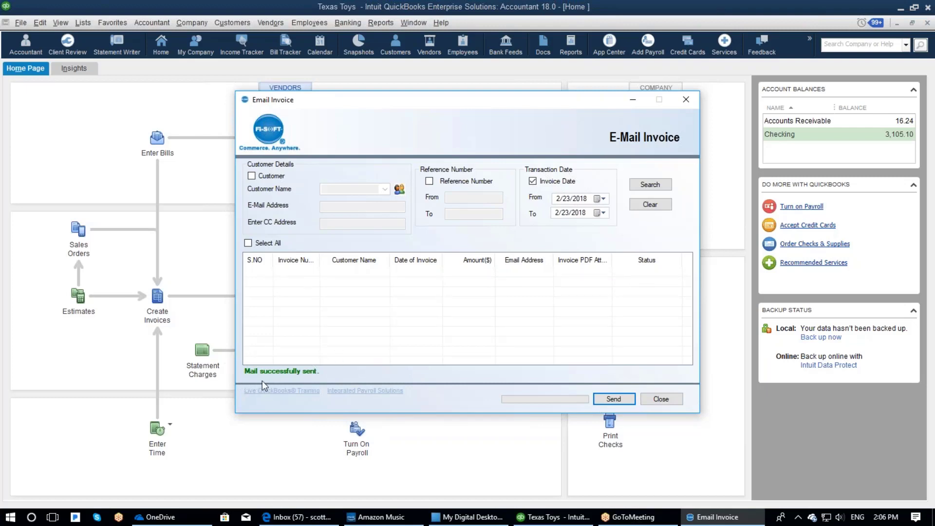
click(668, 400)
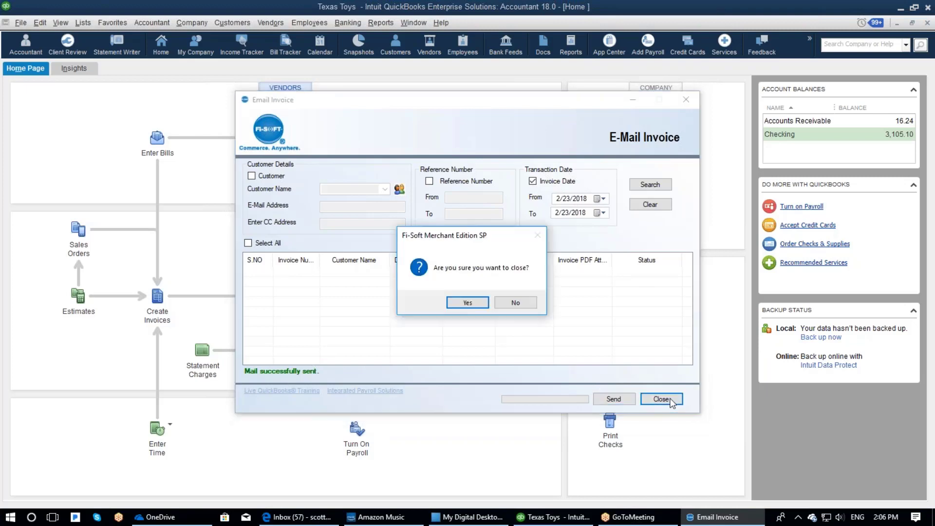
click(475, 303)
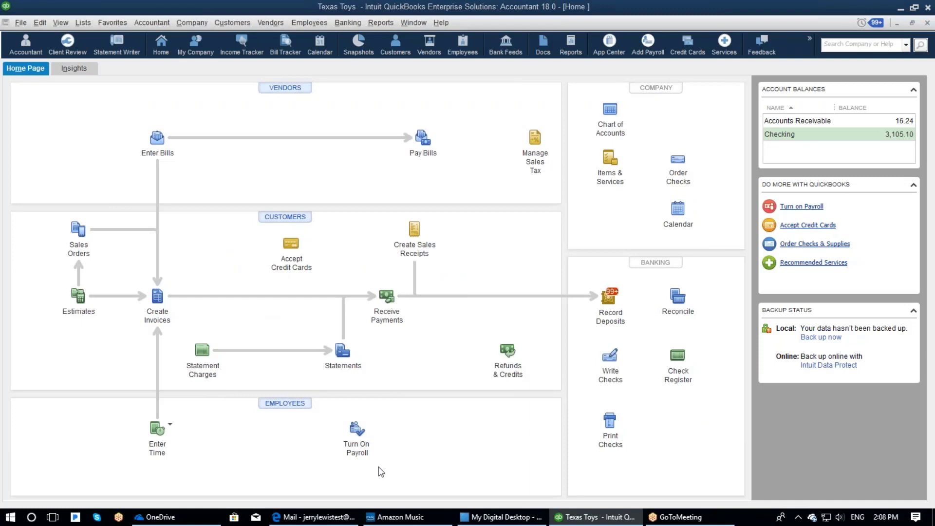
- Switch to Outlook Mail and open the Texas Toys E-Mail Invoice message in the Inbox
click(339, 518)
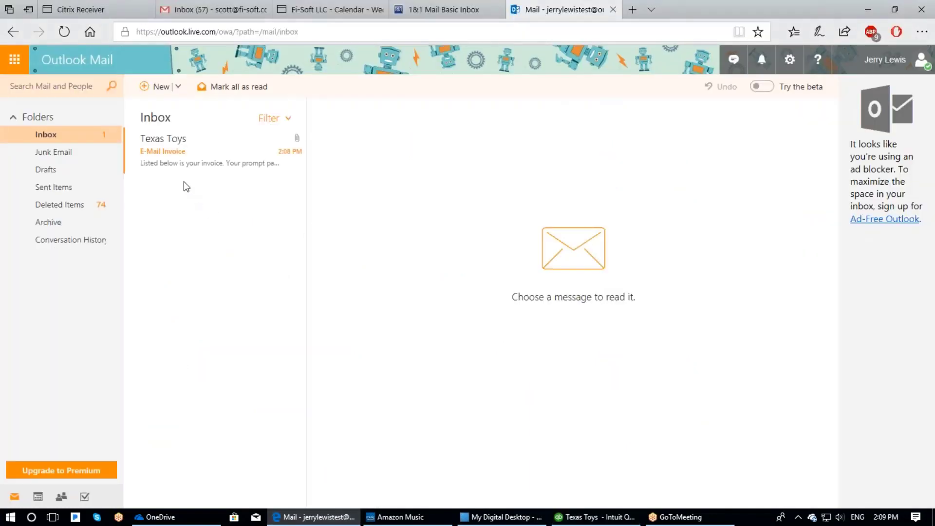
click(170, 146)
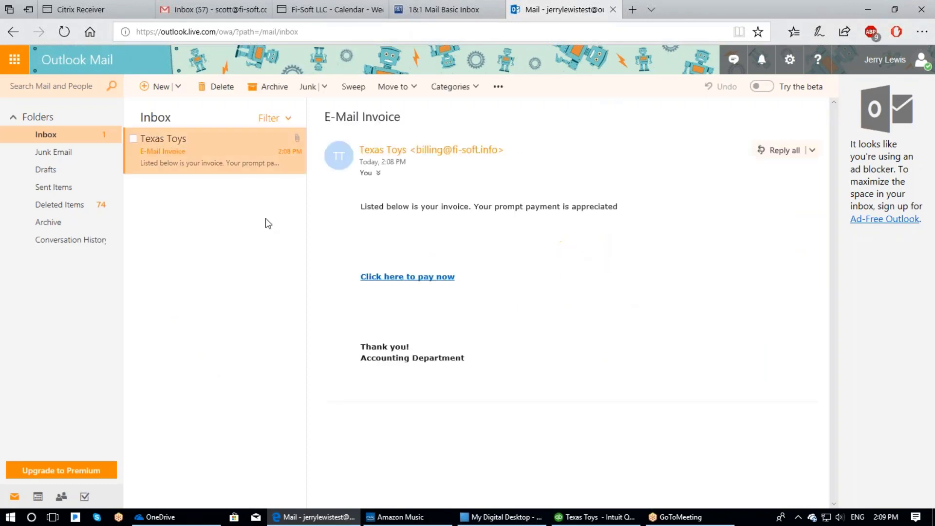
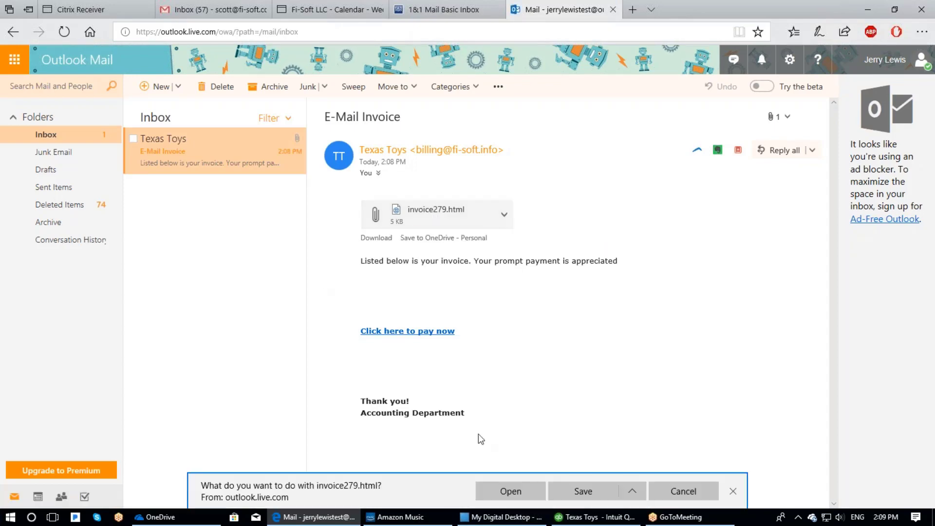
- Open the downloaded invoice279.html attachment to view the 16.24 Texas Toys invoice in Edge
click(510, 491)
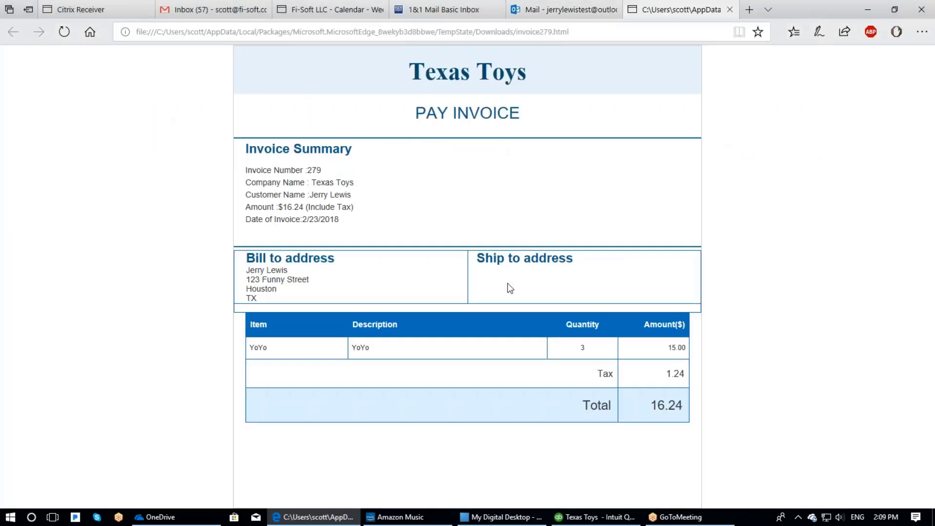
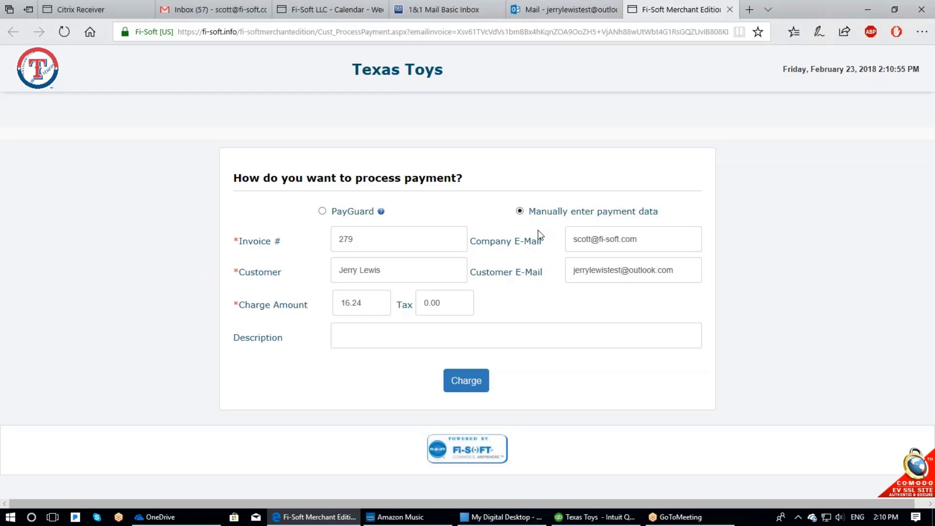
- Submit the 16.24 charge for invoice 279 to open the secure payment form
click(469, 385)
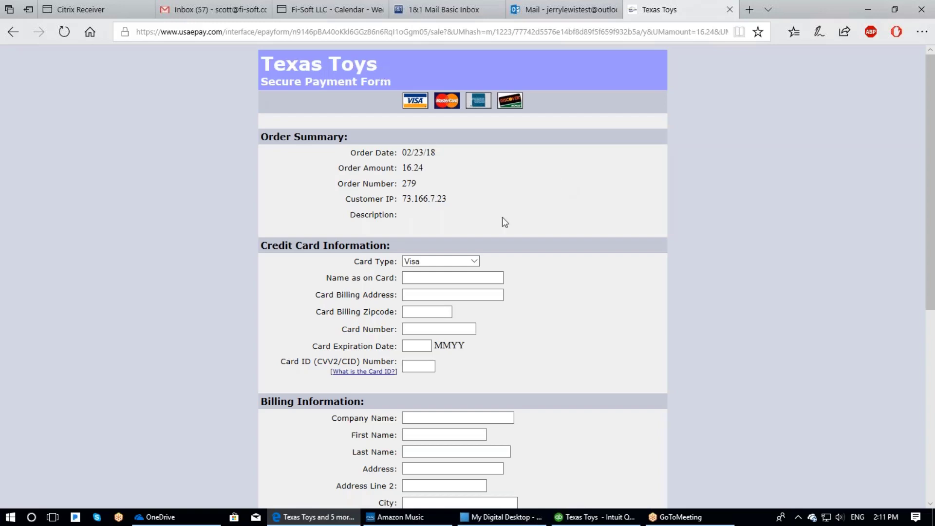
scroll(616, 295, down, 7)
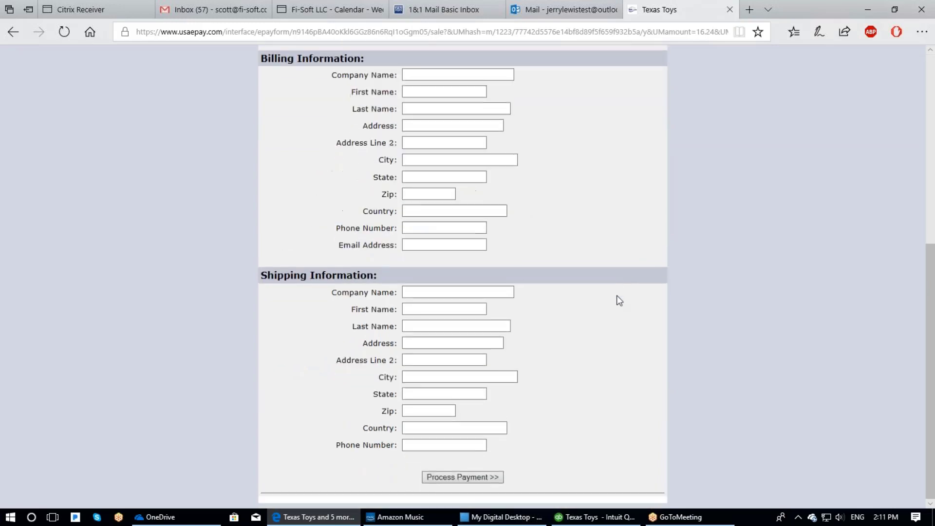
scroll(616, 300, up, 6)
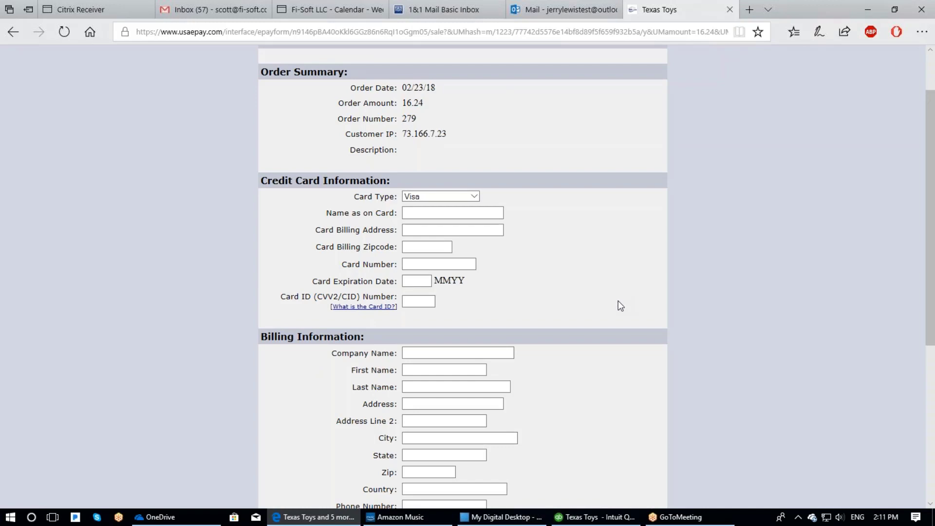
scroll(619, 305, down, 3)
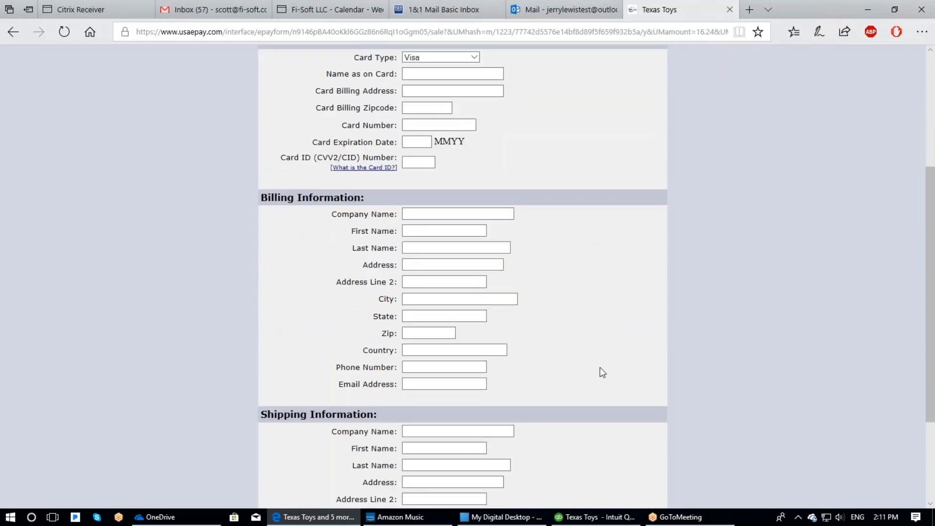
scroll(599, 374, down, 3)
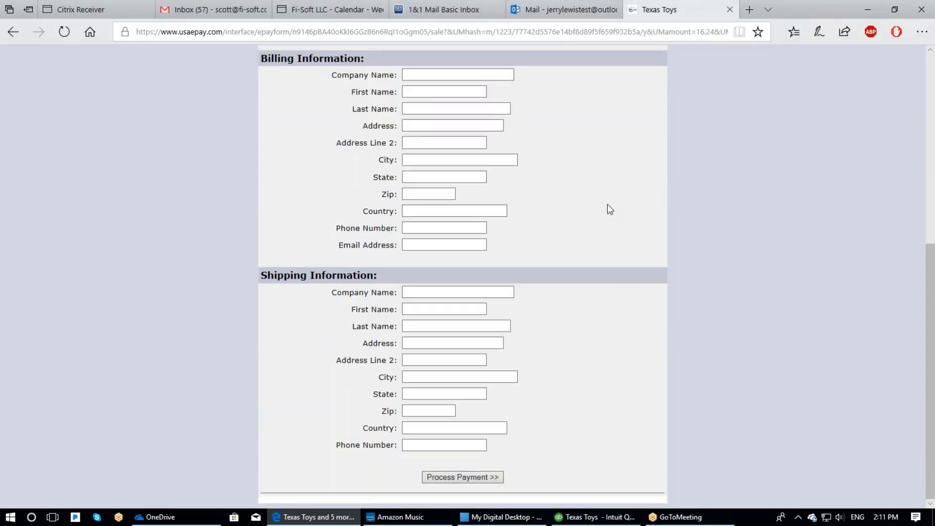
scroll(607, 205, up, 7)
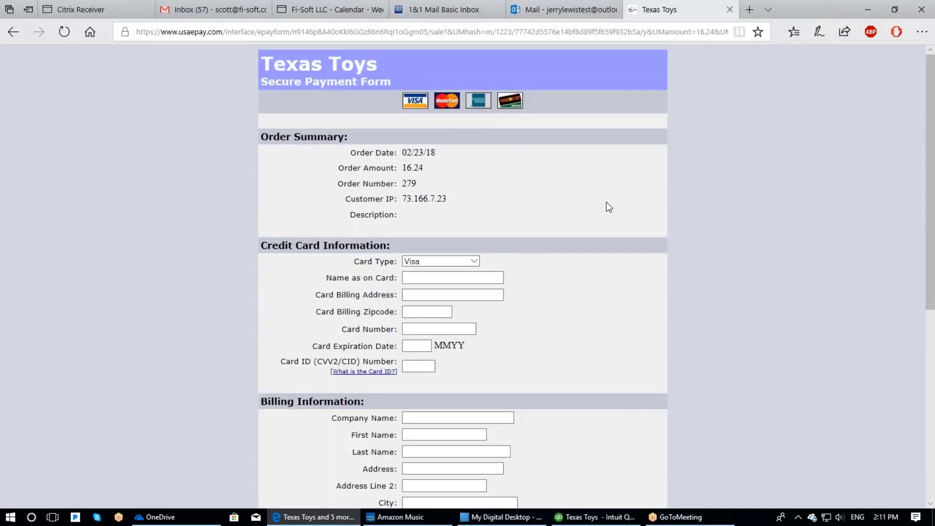
scroll(587, 346, down, 7)
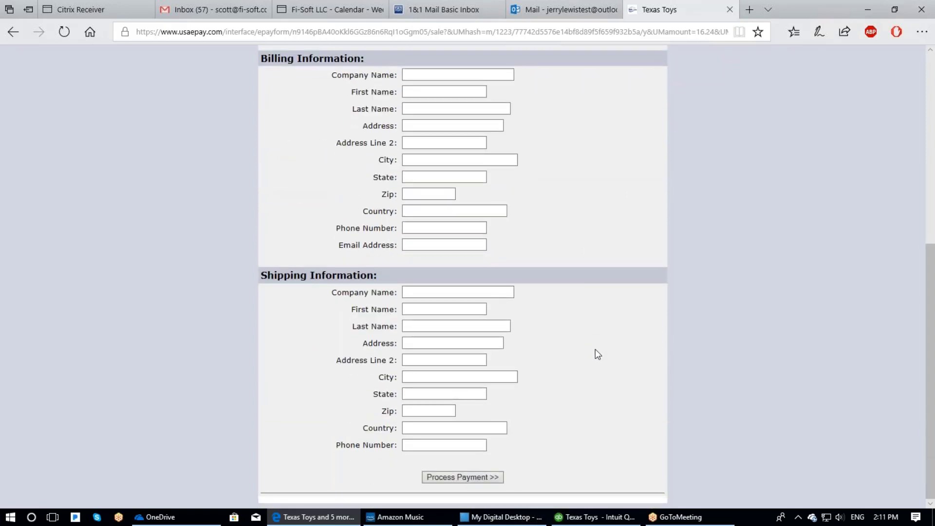
scroll(598, 351, up, 7)
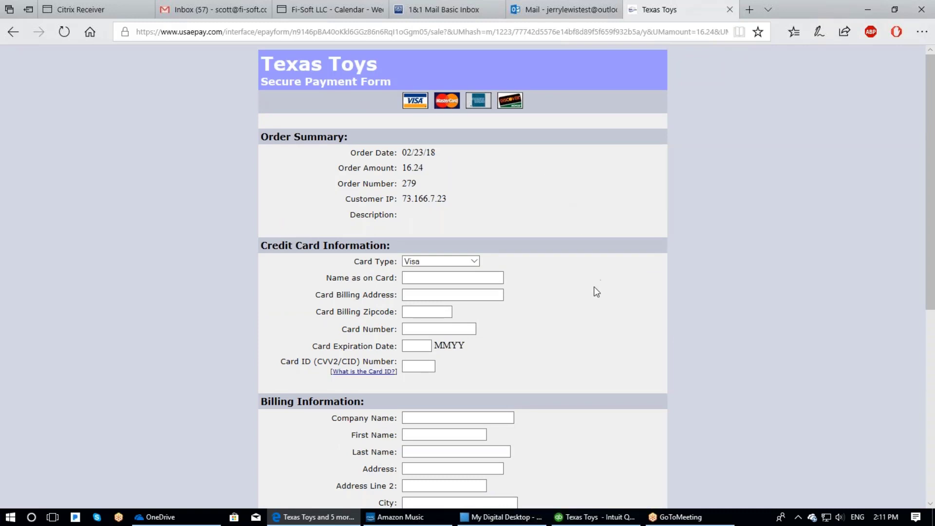
- Autofill the cardholder name, billing address and zipcode 12345 from saved entries
click(423, 277)
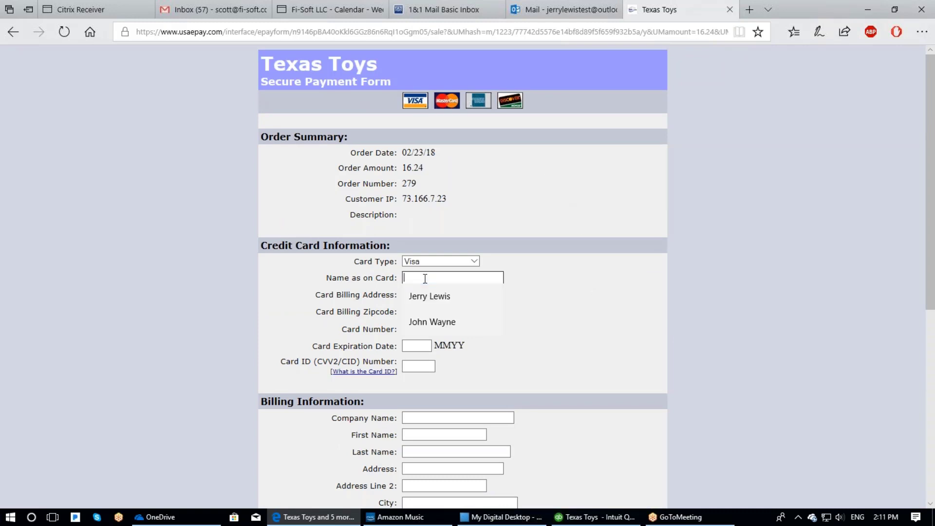
click(428, 295)
click(429, 295)
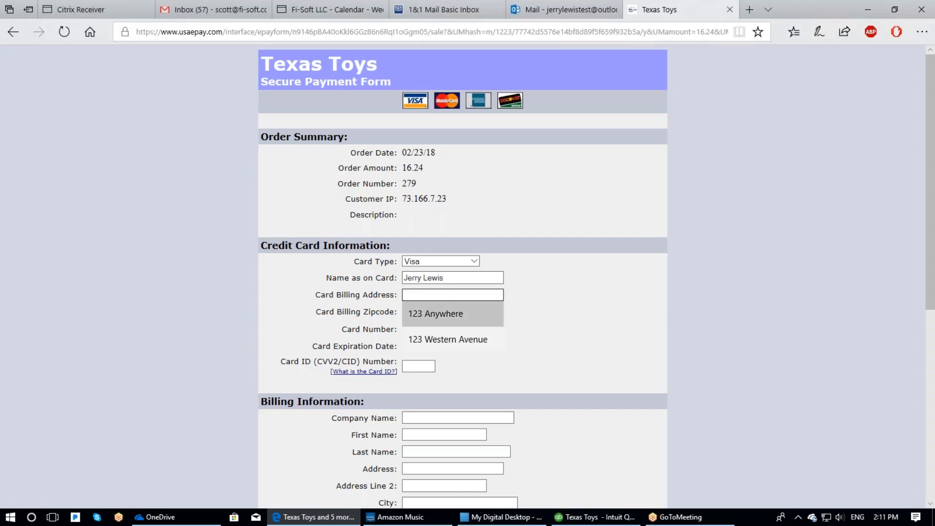
click(428, 311)
click(418, 312)
click(420, 331)
- Fill in the saved card number, expiration date and card ID, then process the 16.24 payment
click(420, 330)
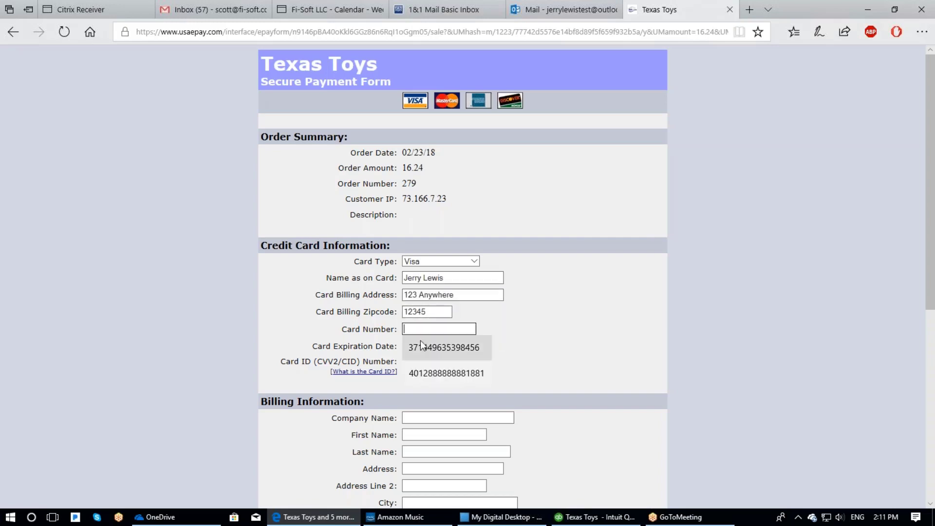
click(423, 372)
click(413, 346)
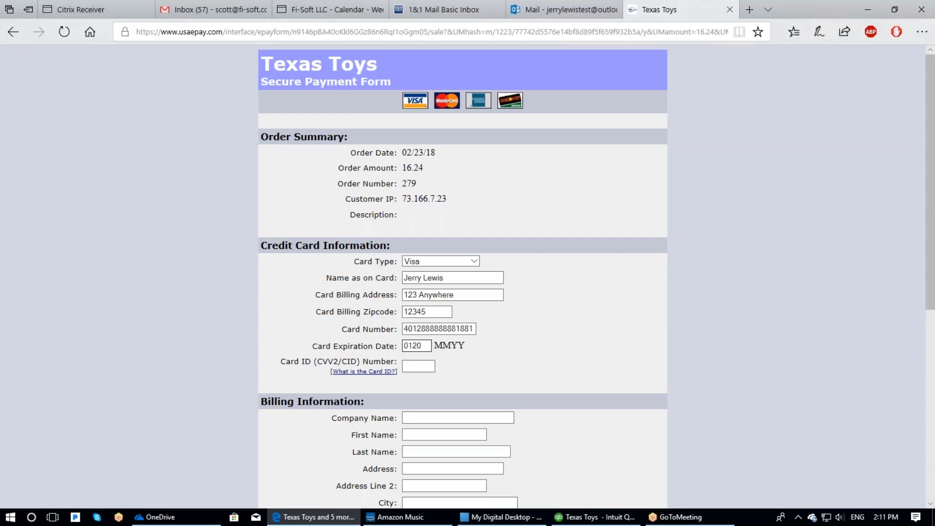
click(417, 366)
click(420, 383)
scroll(584, 352, down, 2)
scroll(589, 358, down, 4)
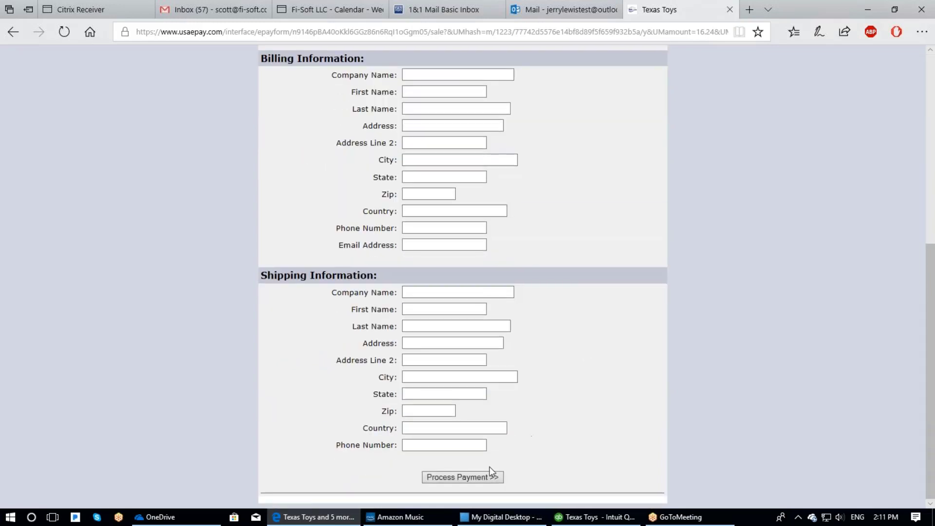
click(476, 479)
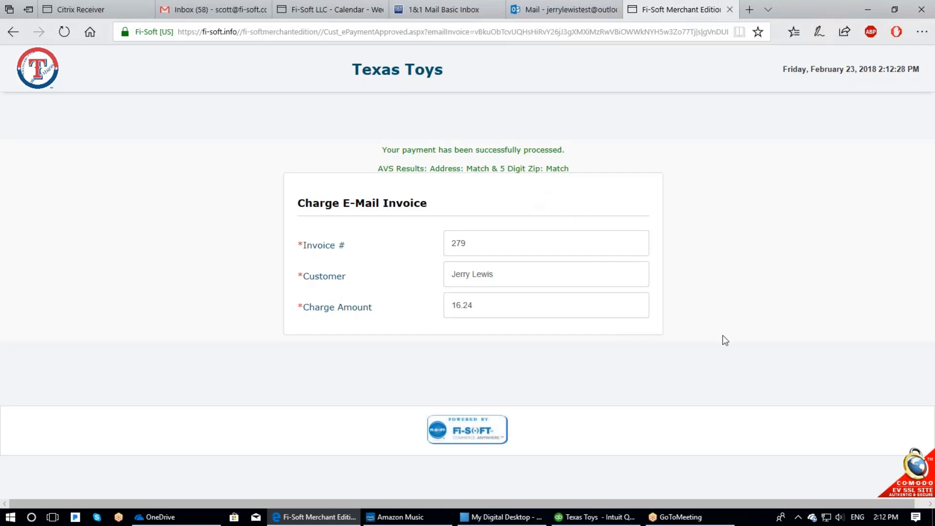
- Once the payment is confirmed as processed, switch to the customer's Outlook mailbox
key(ctrl+shift+Tab)
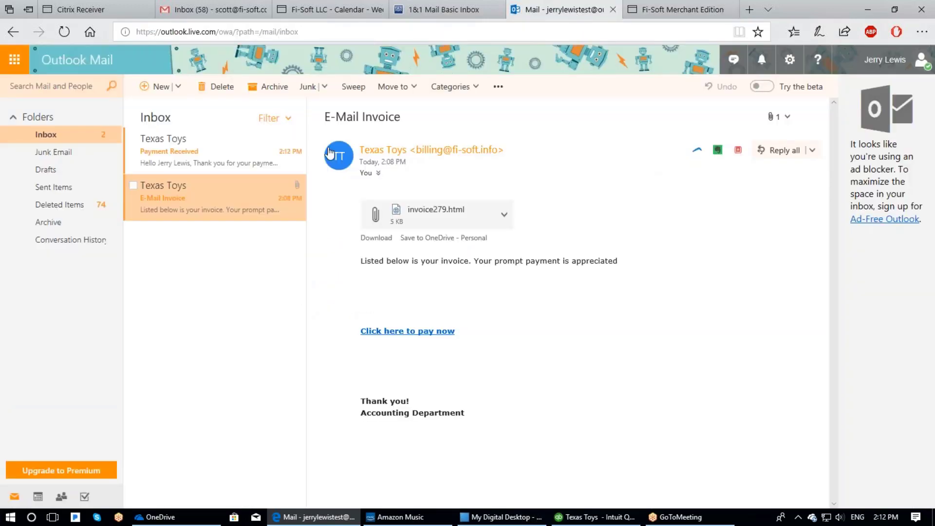
- Read the Payment Received email and the merchant's Gmail payment notice, then return to QuickBooks
click(179, 152)
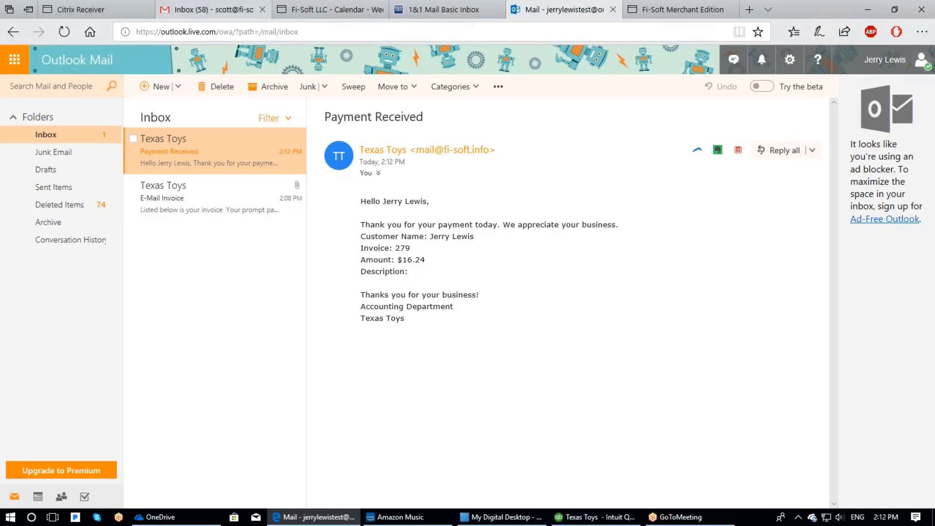
click(218, 11)
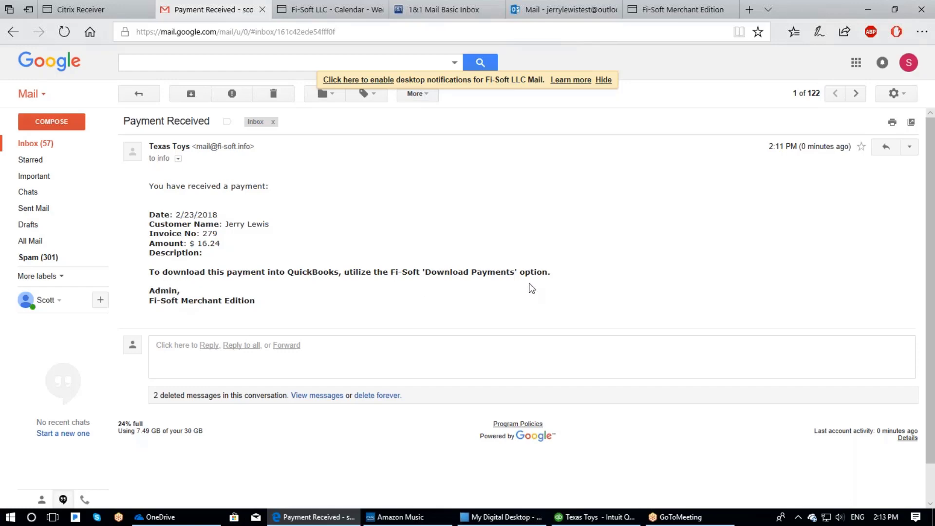
click(595, 516)
click(231, 24)
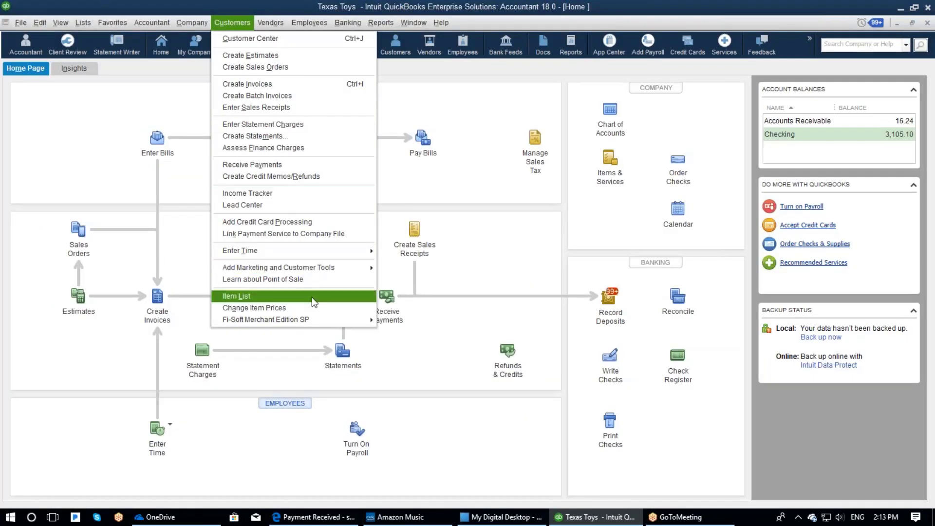
- Download Fi-Soft payments, match and post invoice 279's 16.24 payment, then close the window
mouse_move(315, 321)
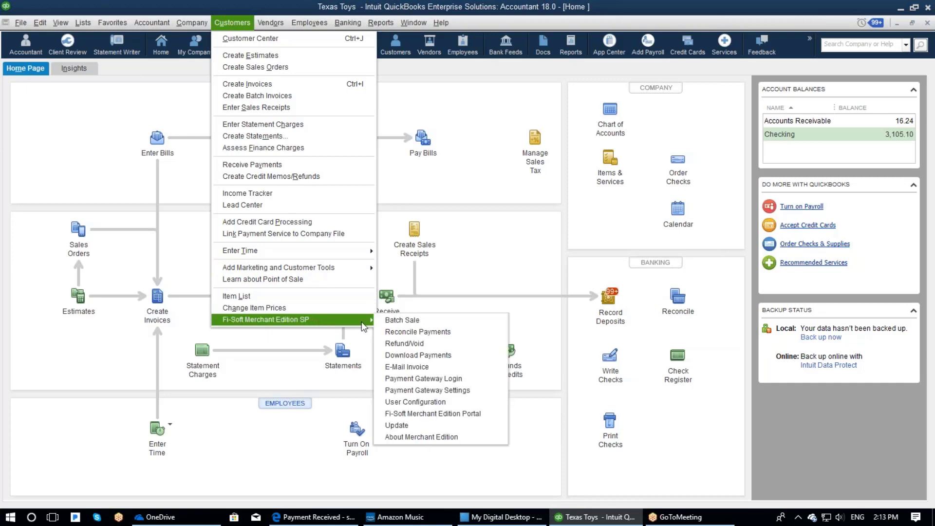
click(437, 355)
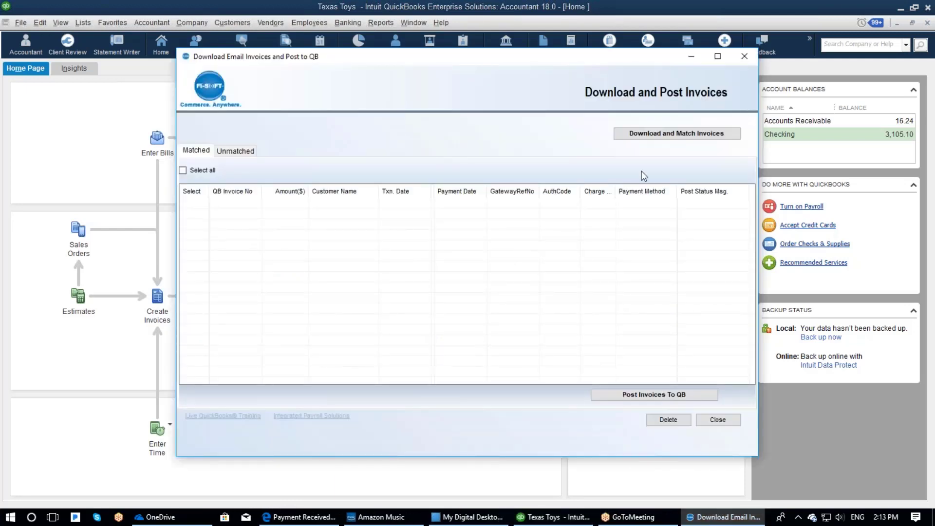
click(673, 134)
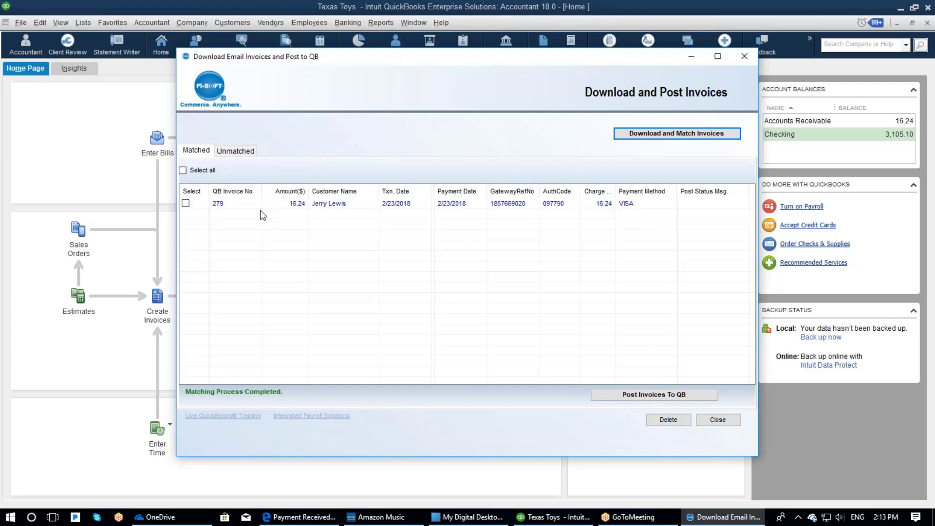
click(186, 204)
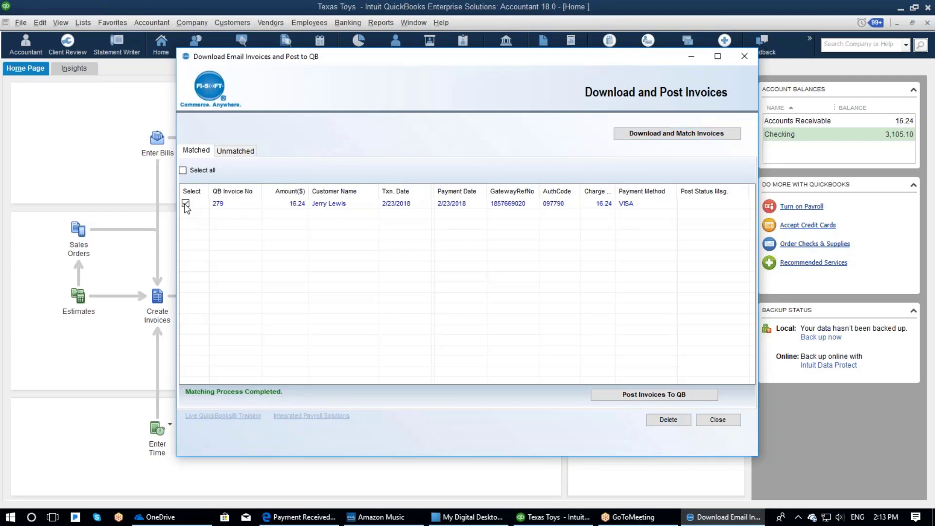
click(651, 394)
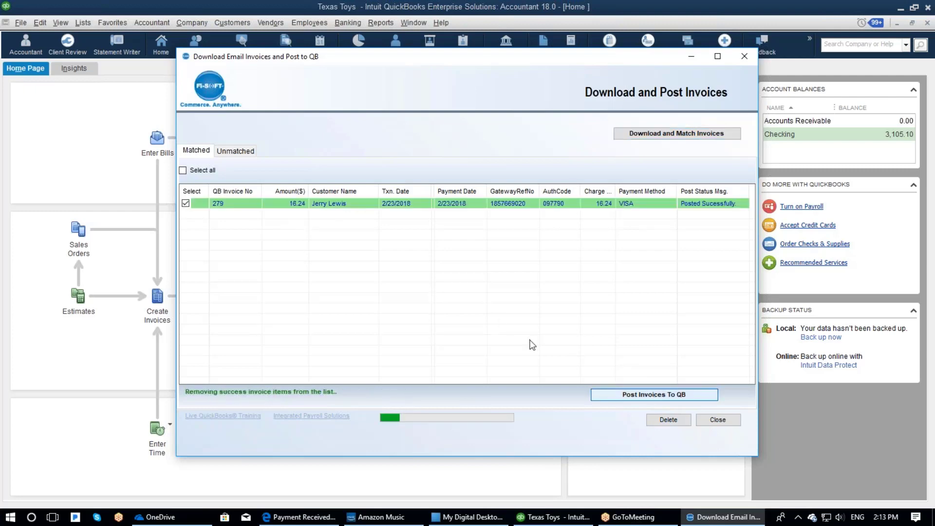
click(715, 421)
click(471, 302)
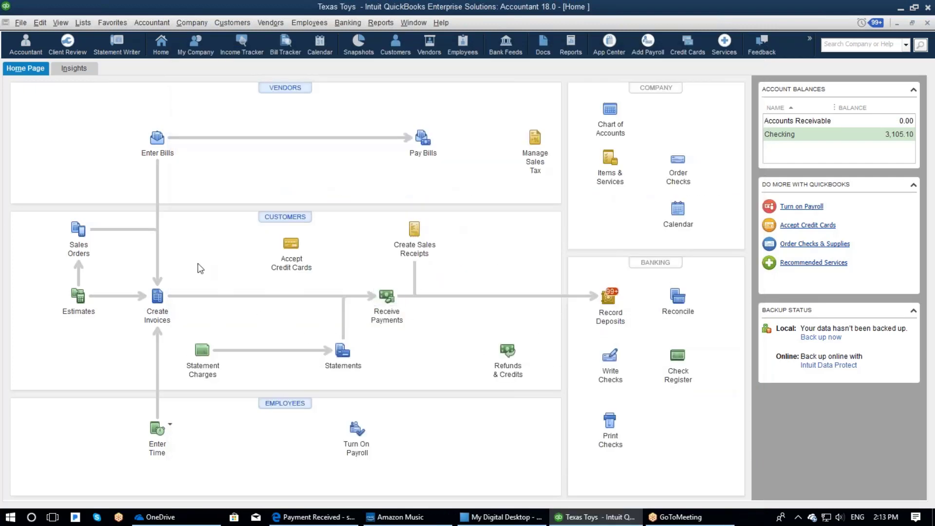
- In the Customer Center, open invoice 279 from the customer's transactions to verify it's PAID
key(ctrl+j)
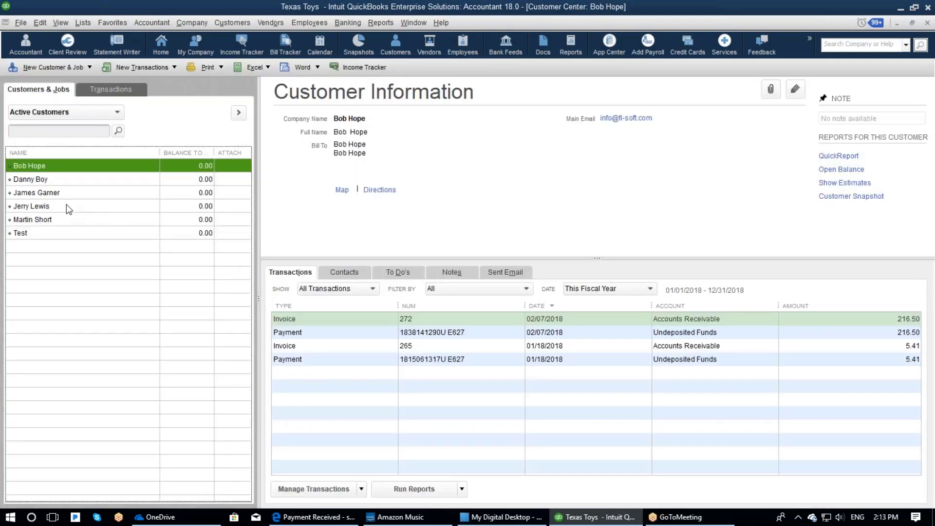
click(66, 206)
click(432, 374)
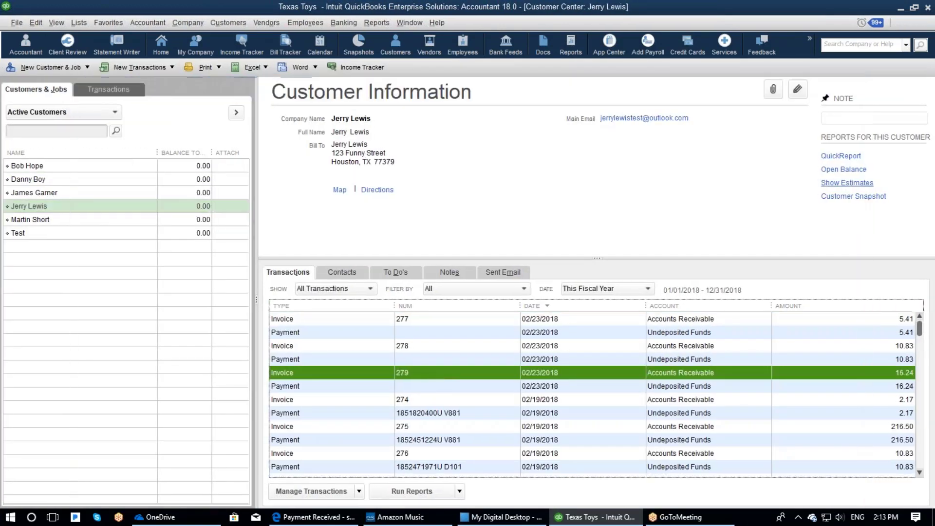
double_click(431, 373)
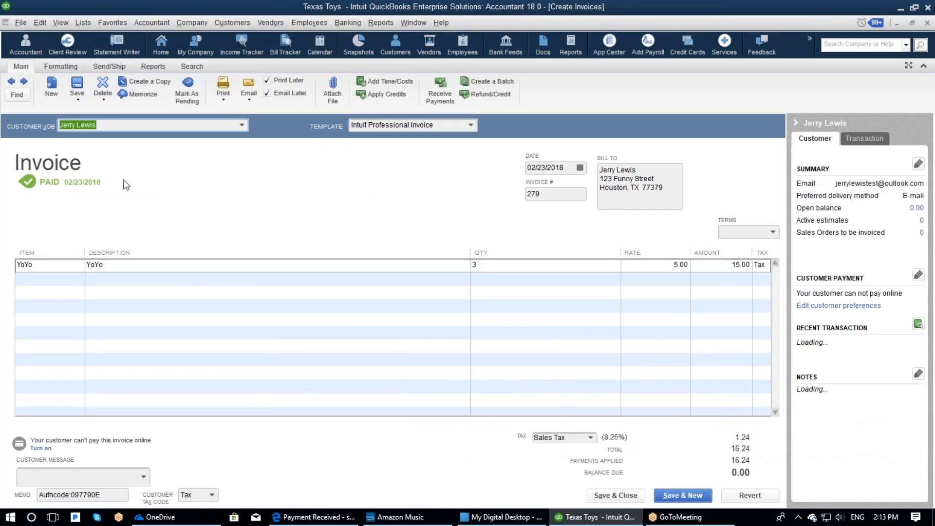